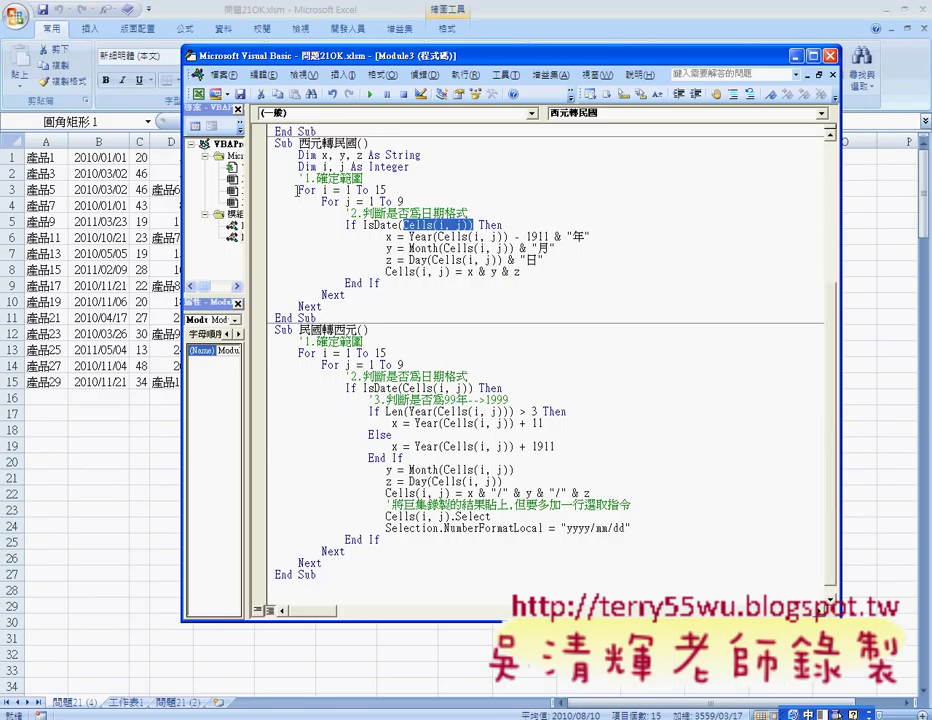
# - Annotate the row 1–15 loop, column A and the first dates, then clear the marks
pyautogui.moveTo(298, 190); pyautogui.dragTo(391, 189)
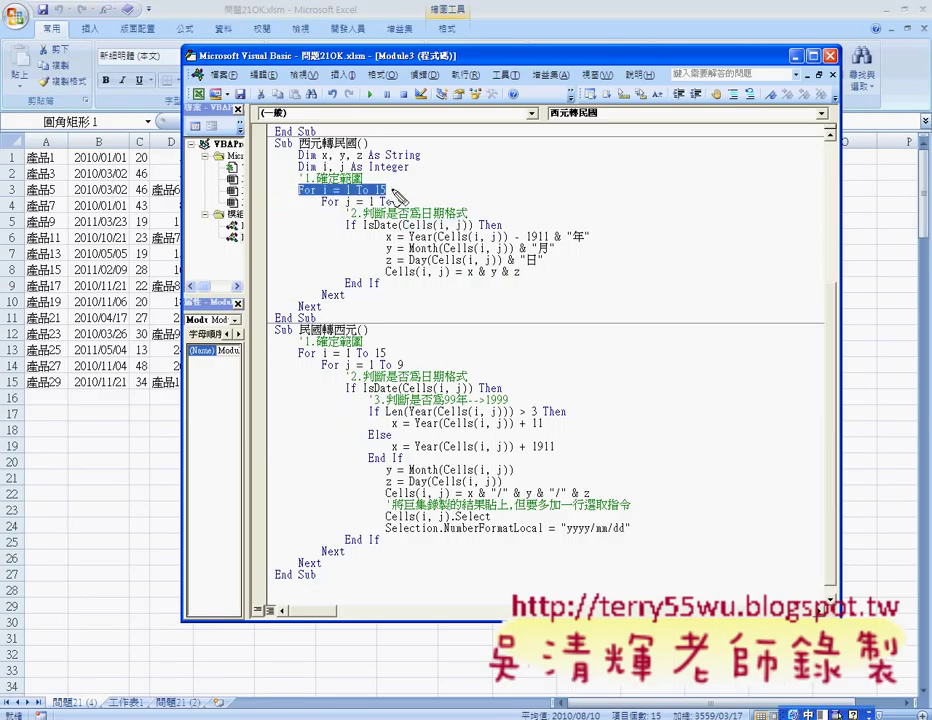
pyautogui.moveTo(18, 152); pyautogui.dragTo(20, 153)
pyautogui.moveTo(12, 368); pyautogui.dragTo(14, 370)
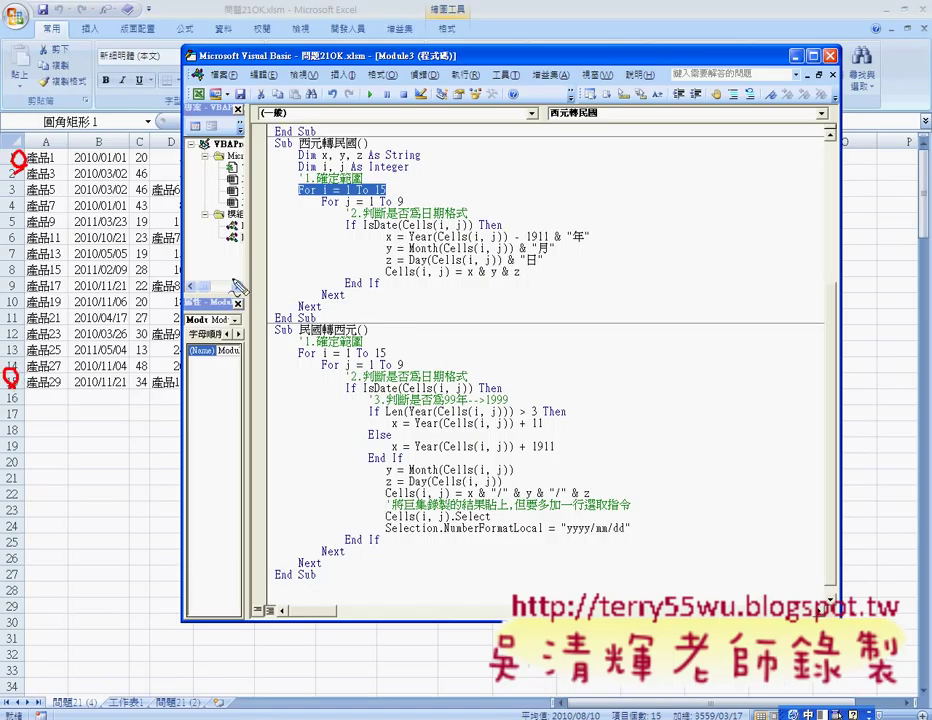
pyautogui.moveTo(44, 134); pyautogui.dragTo(52, 133)
pyautogui.moveTo(440, 126); pyautogui.dragTo(436, 128)
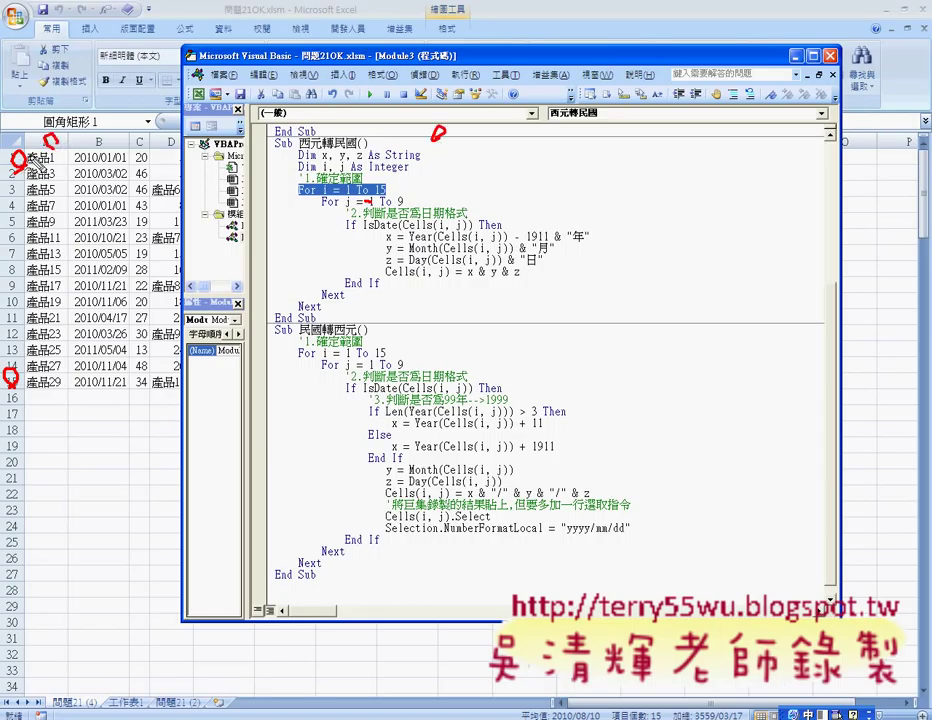
pyautogui.moveTo(26, 157); pyautogui.dragTo(96, 157)
pyautogui.moveTo(40, 172); pyautogui.dragTo(96, 172)
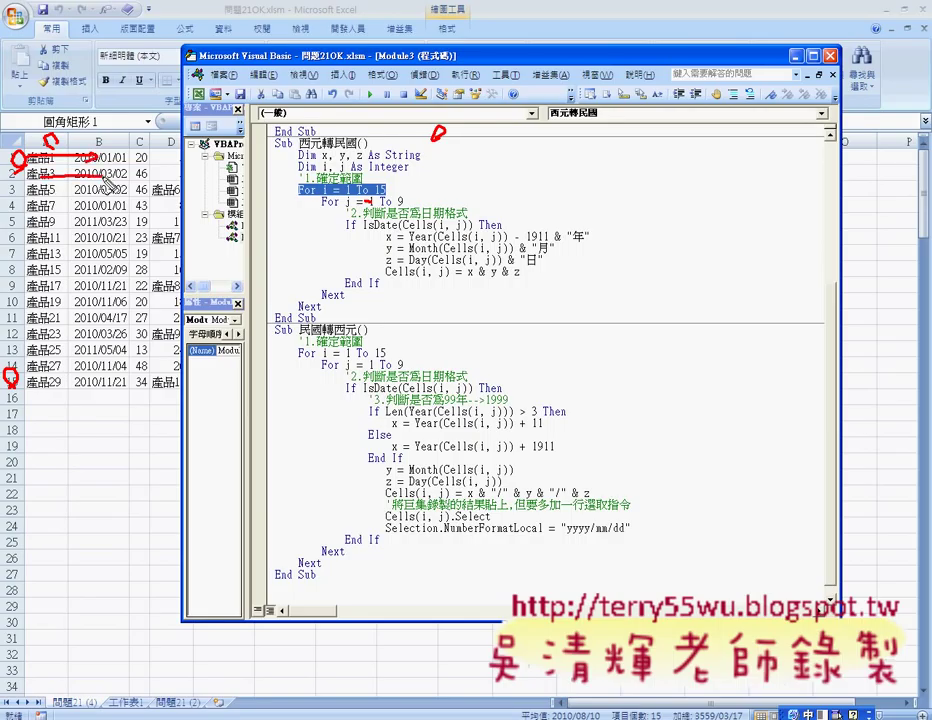
pyautogui.moveTo(40, 184)
pyautogui.mouseDown()
pyautogui.moveTo(120, 180)
pyautogui.moveTo(113, 192)
pyautogui.mouseUp()
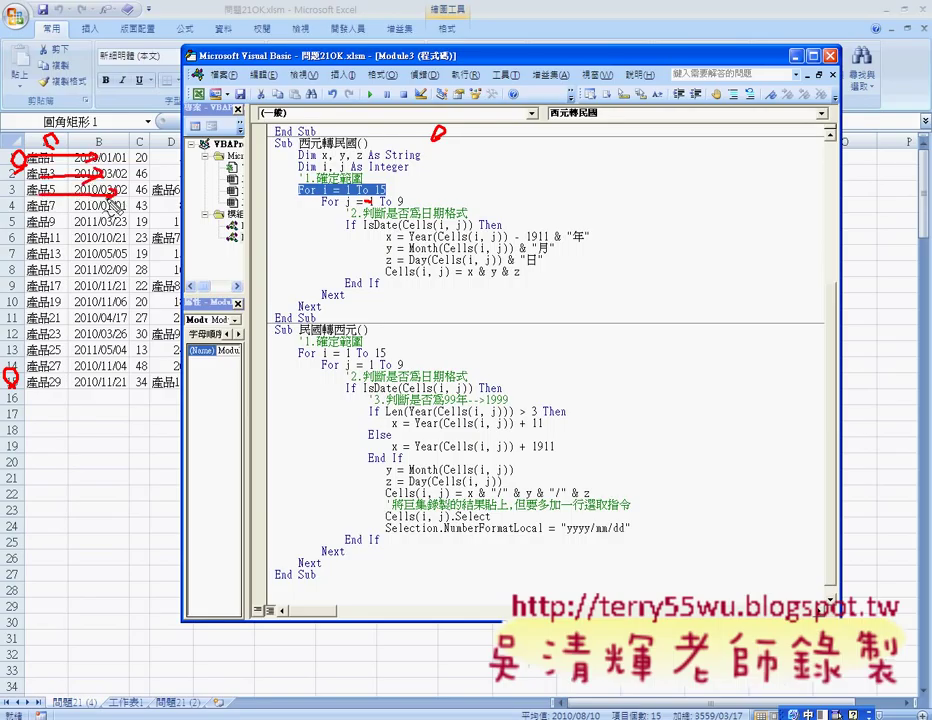
pyautogui.moveTo(60, 157); pyautogui.dragTo(140, 167)
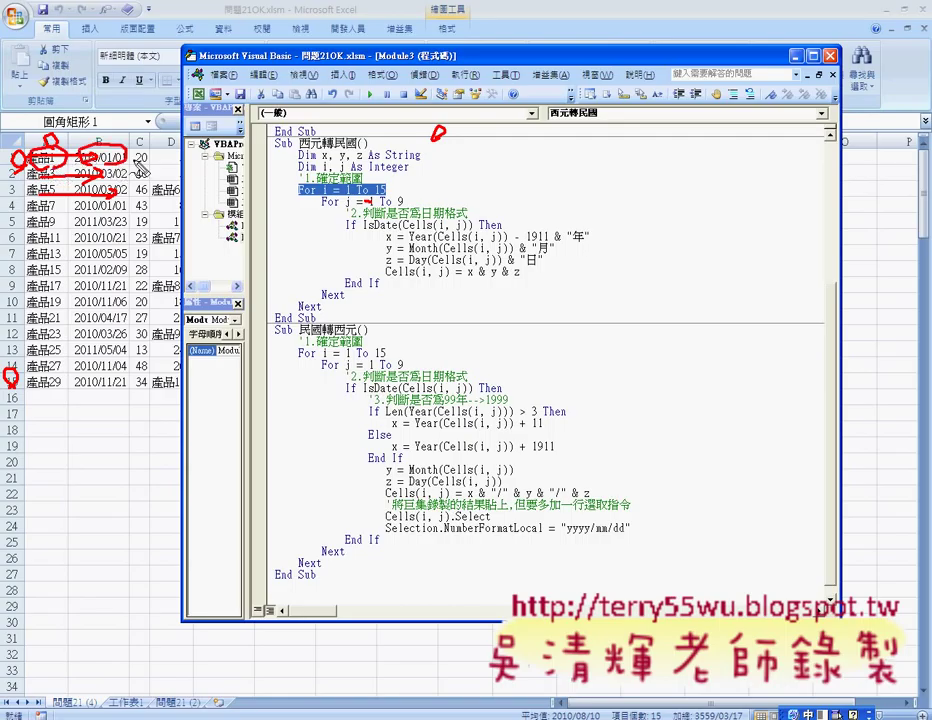
pyautogui.press('Escape')
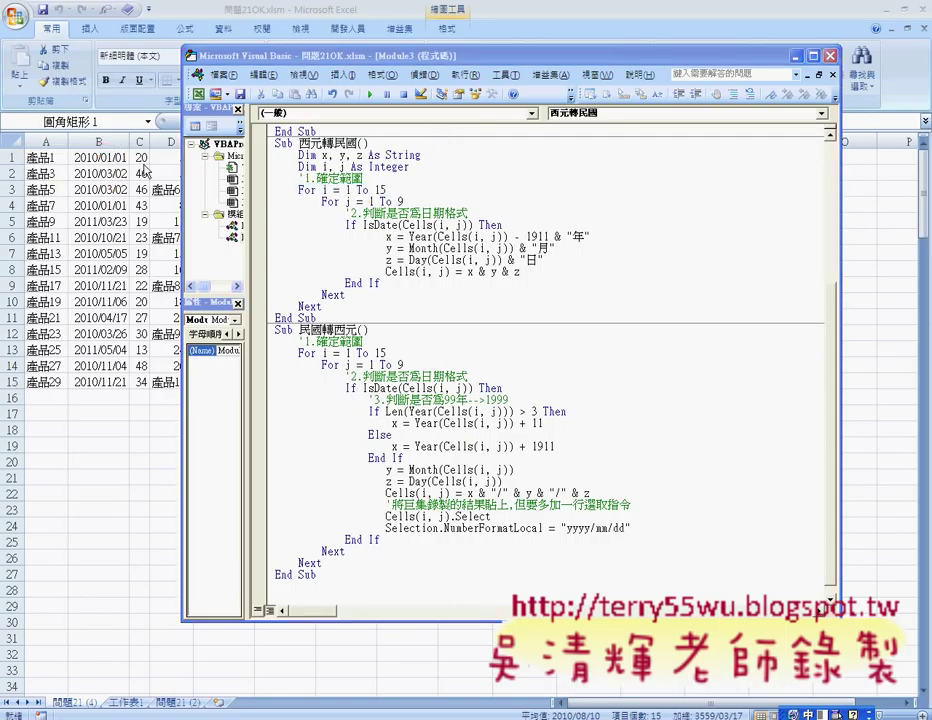
# - Move the VBA editor aside to reveal the sheet, then back up and left
pyautogui.moveTo(300, 56); pyautogui.dragTo(396, 154)
pyautogui.moveTo(395, 288); pyautogui.dragTo(482, 288)
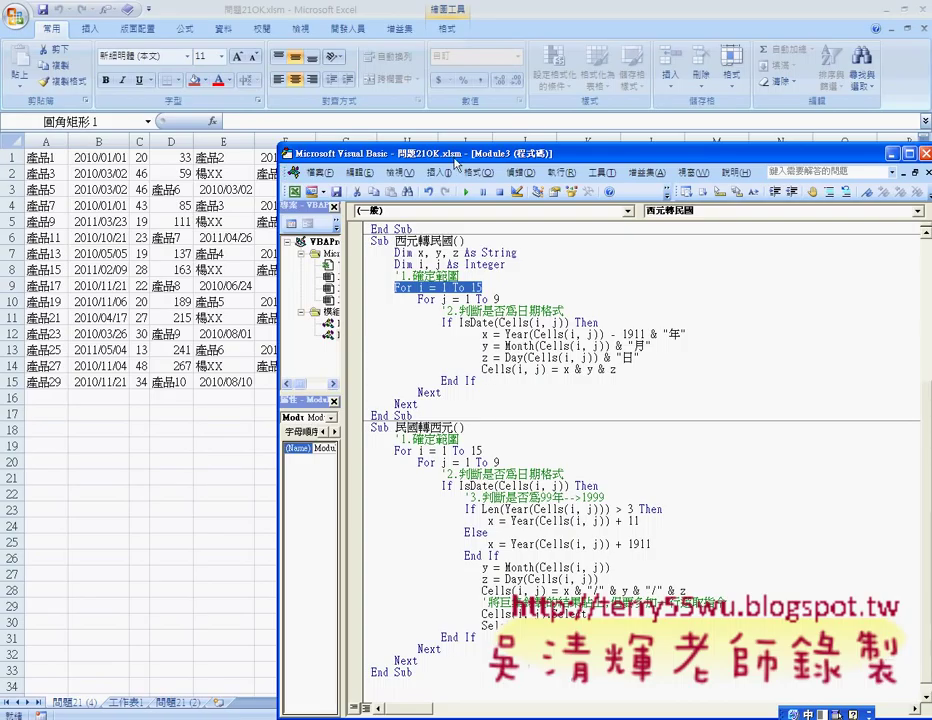
pyautogui.moveTo(455, 161); pyautogui.dragTo(381, 97)
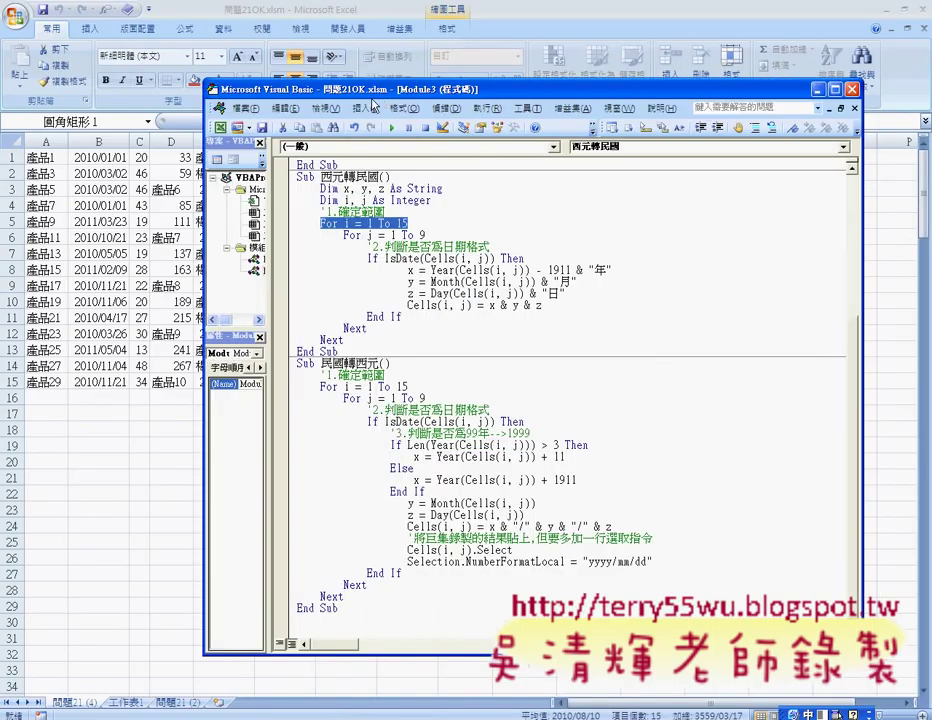
# - Select IsDate on the If line and box it in red with a pointer line
pyautogui.doubleClick(400, 258)
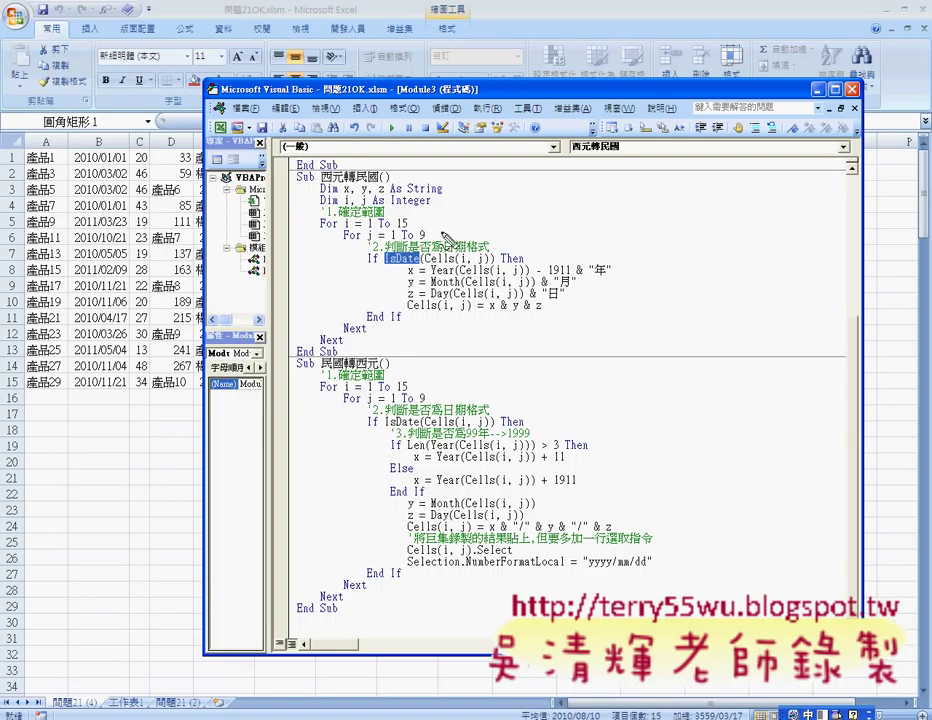
pyautogui.click(391, 260)
pyautogui.moveTo(391, 260); pyautogui.dragTo(412, 262)
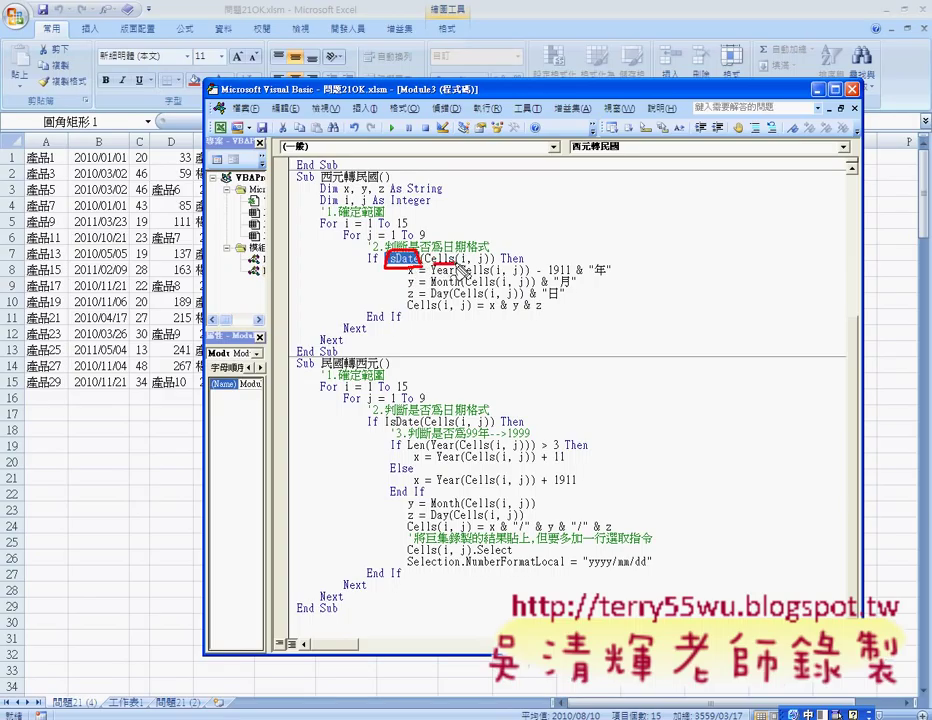
pyautogui.moveTo(416, 259); pyautogui.dragTo(490, 272)
pyautogui.click(419, 258)
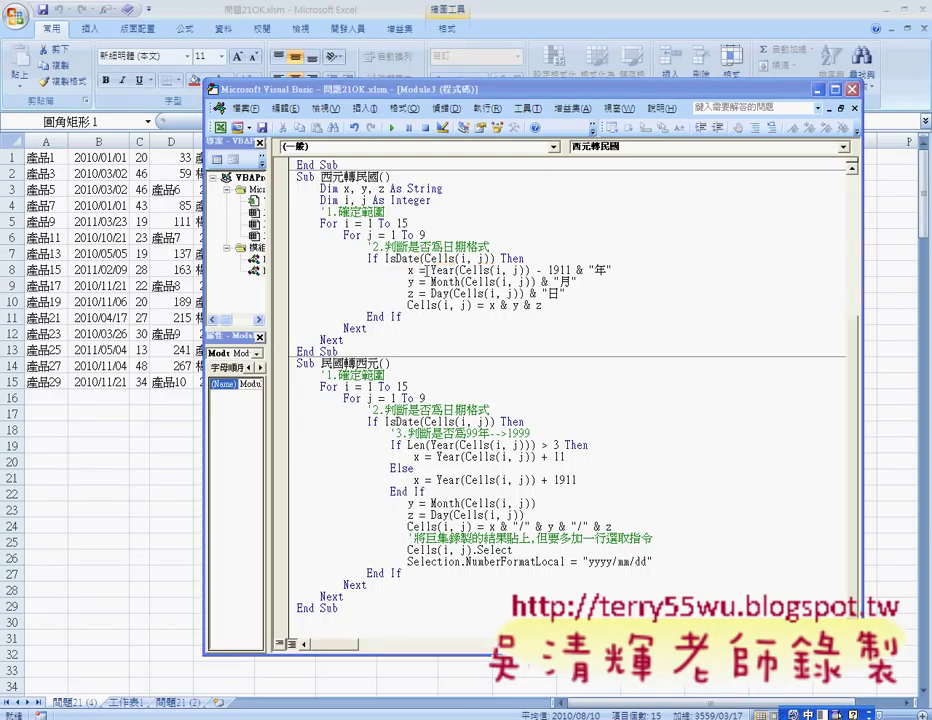
pyautogui.moveTo(426, 270); pyautogui.dragTo(524, 274)
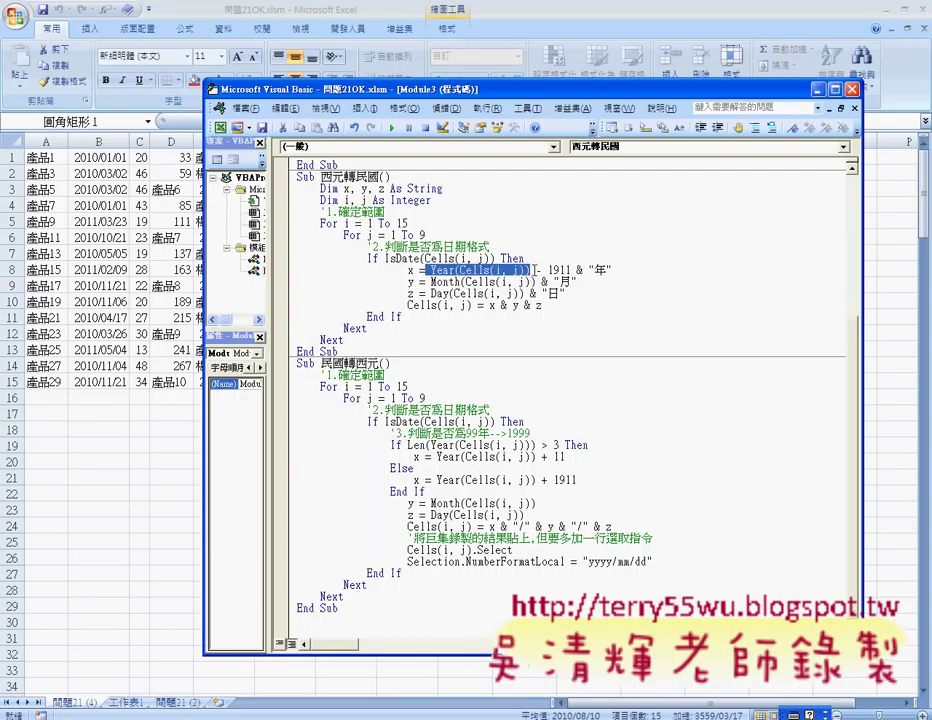
pyautogui.moveTo(537, 270); pyautogui.dragTo(571, 270)
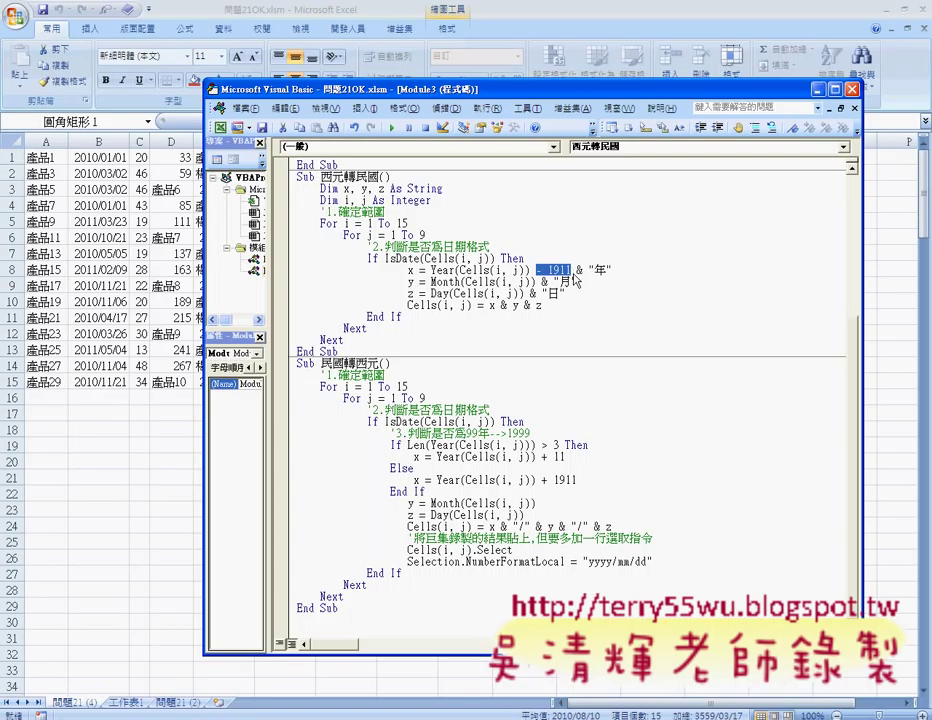
pyautogui.moveTo(462, 273); pyautogui.dragTo(530, 270)
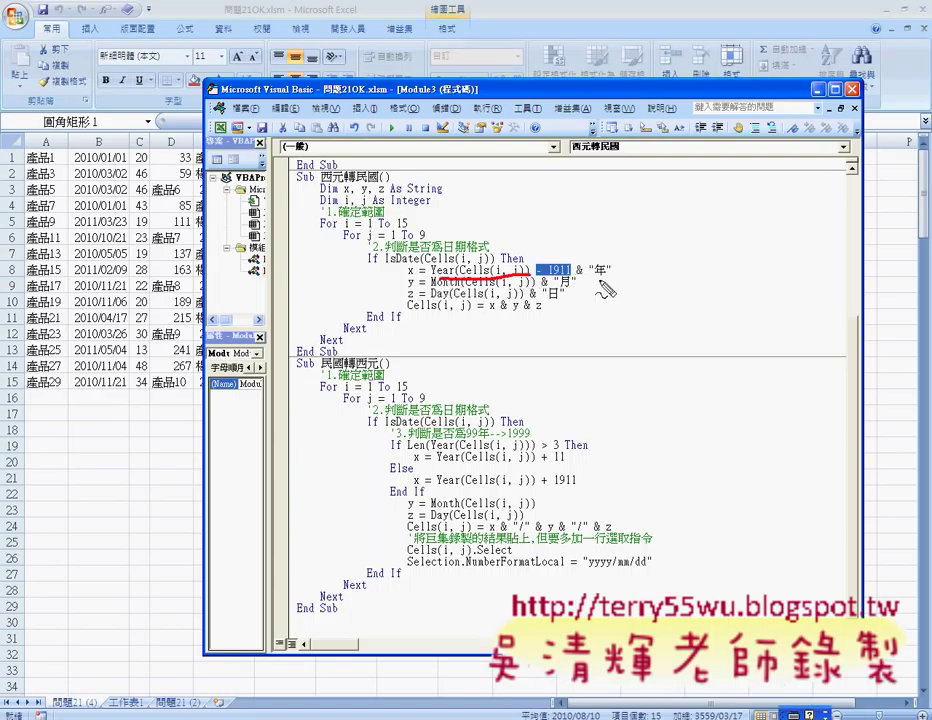
pyautogui.moveTo(607, 268); pyautogui.dragTo(604, 290)
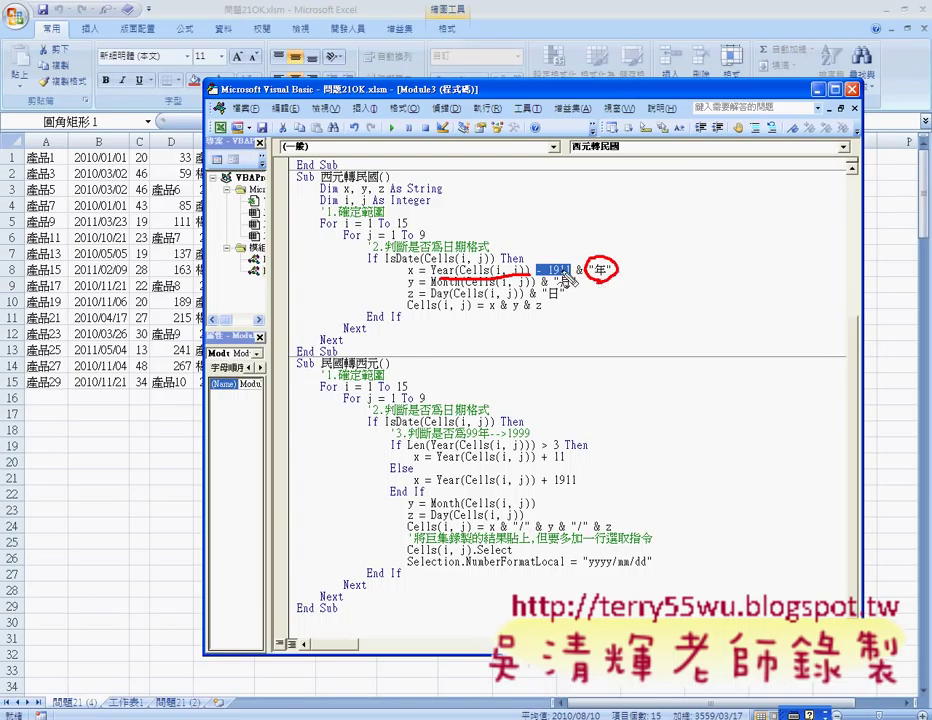
pyautogui.moveTo(540, 266)
pyautogui.mouseDown()
pyautogui.moveTo(437, 258)
pyautogui.moveTo(412, 279)
pyautogui.moveTo(531, 288)
pyautogui.mouseUp()
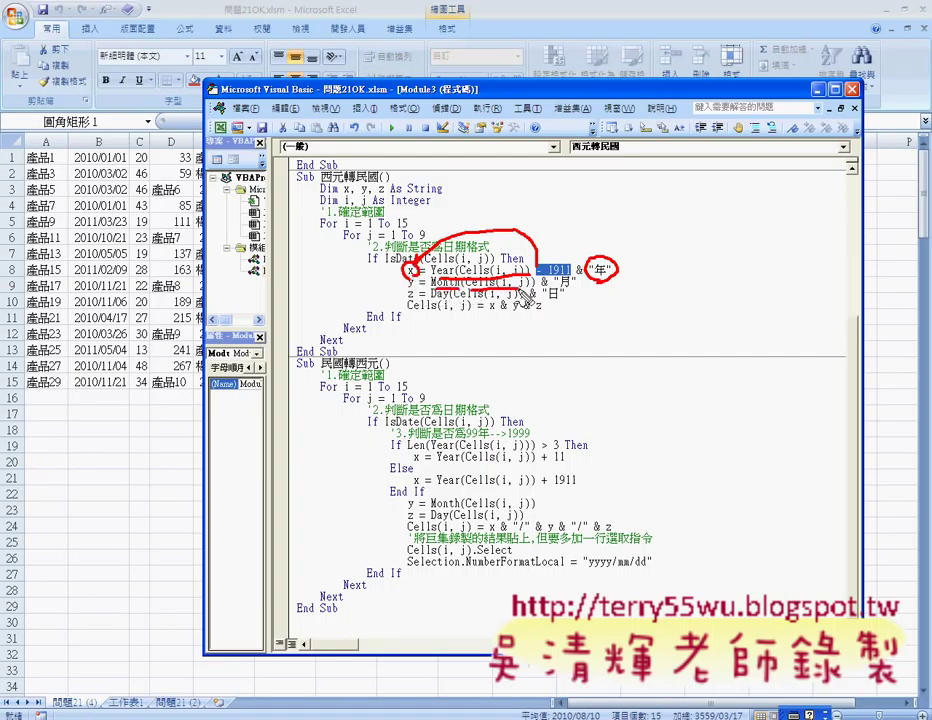
pyautogui.moveTo(124, 152); pyautogui.dragTo(110, 165)
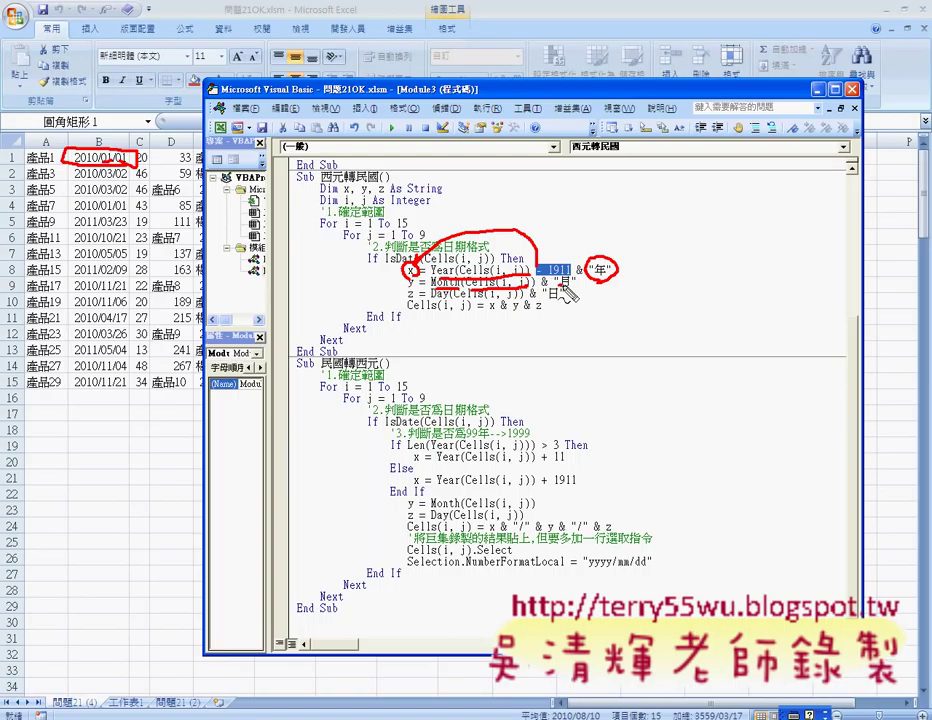
pyautogui.moveTo(410, 288)
pyautogui.mouseDown()
pyautogui.moveTo(404, 298)
pyautogui.moveTo(470, 296)
pyautogui.mouseUp()
pyautogui.moveTo(545, 286); pyautogui.dragTo(552, 300)
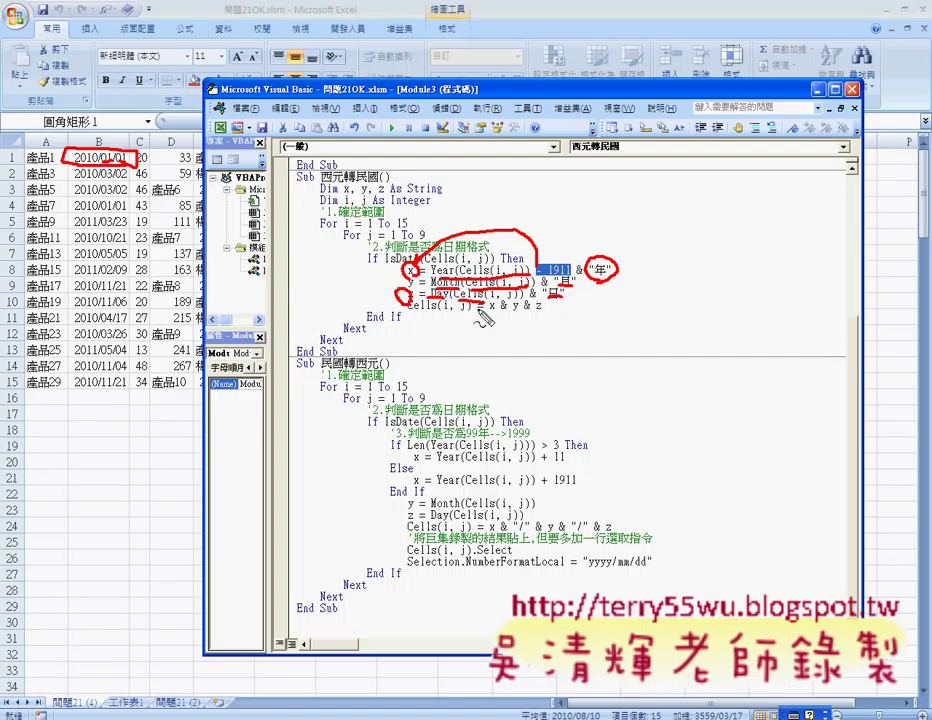
pyautogui.press('Escape')
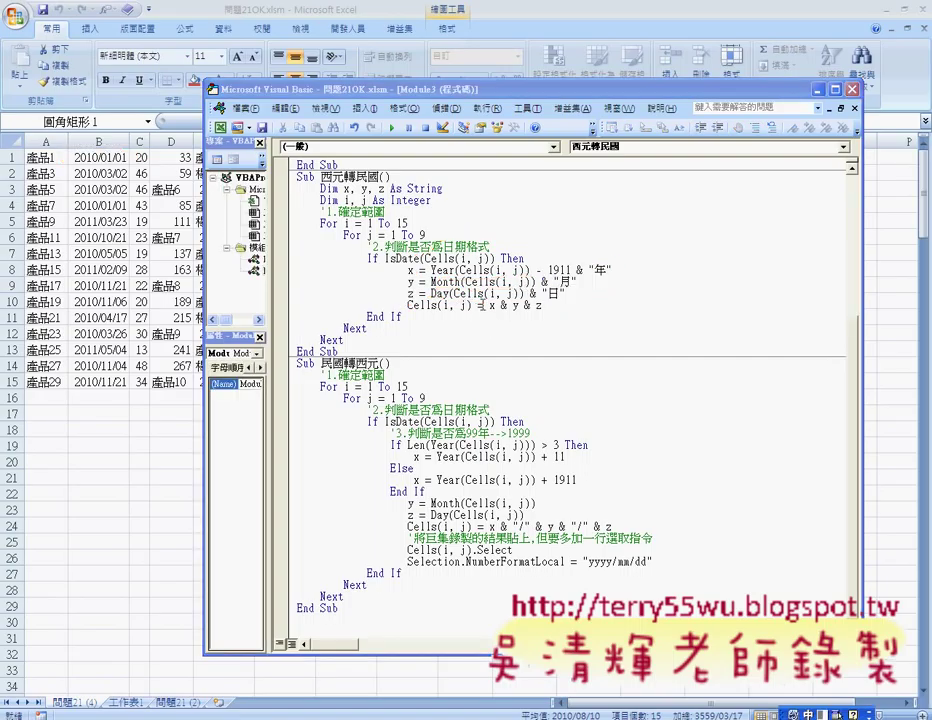
# - Mark the x & y & z result, its target cell, B1's date and End If
pyautogui.moveTo(489, 305); pyautogui.dragTo(548, 300)
pyautogui.hotkey('ctrl', 'z')
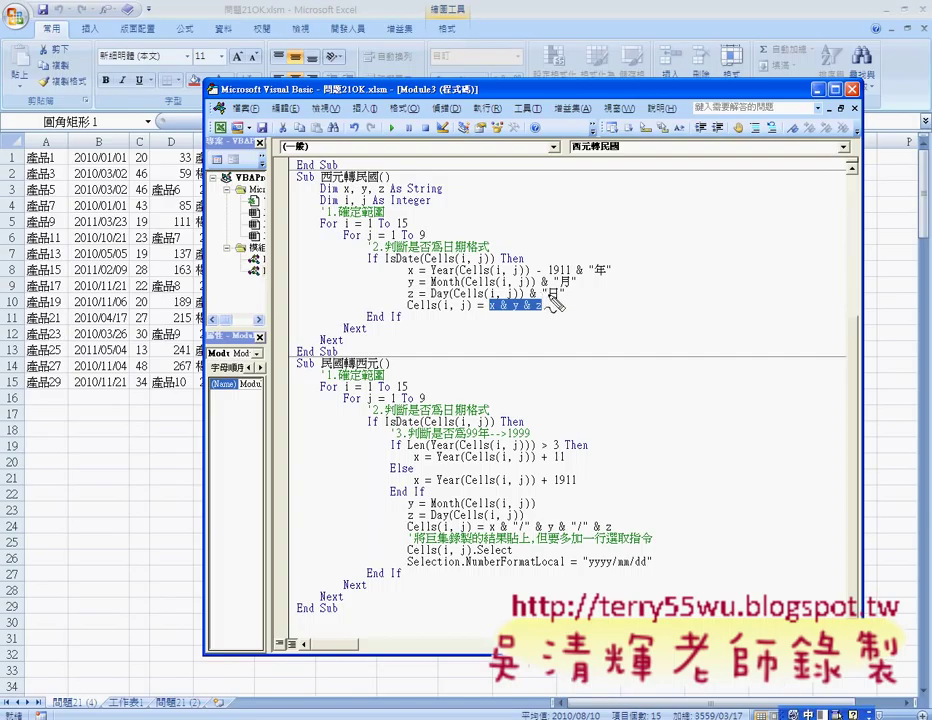
pyautogui.moveTo(410, 296); pyautogui.dragTo(397, 303)
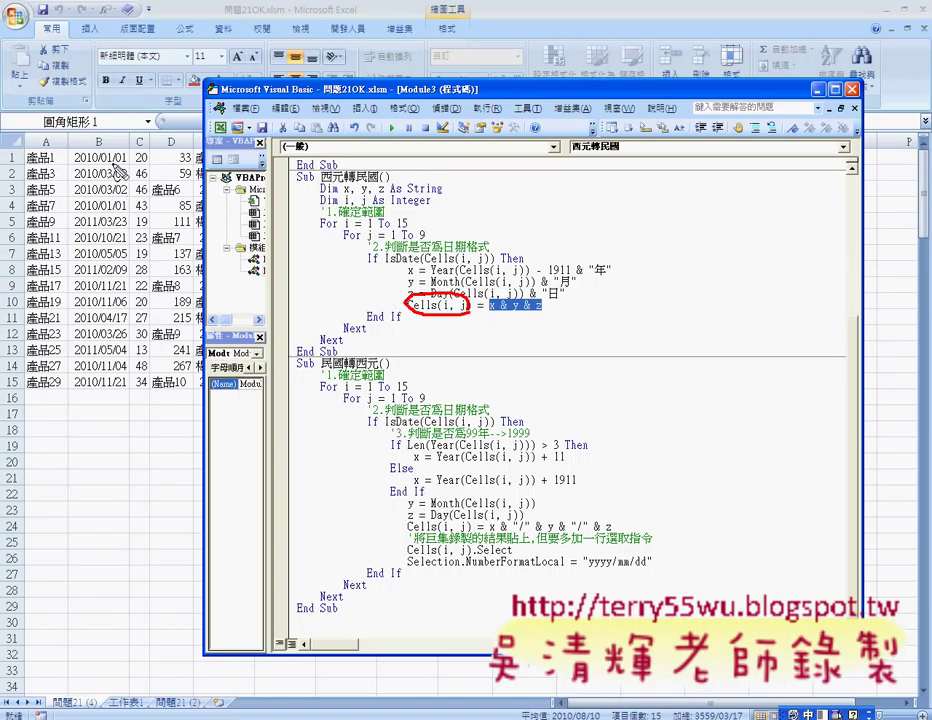
pyautogui.moveTo(120, 150); pyautogui.dragTo(121, 160)
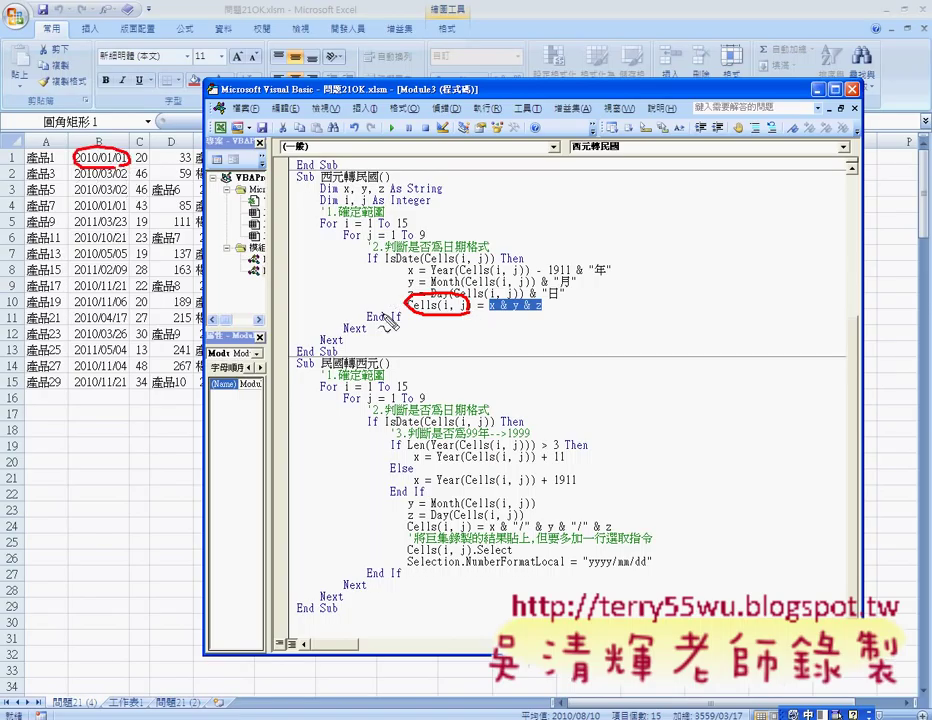
pyautogui.moveTo(398, 322); pyautogui.dragTo(356, 323)
# - Underline the IsDate check, clear the annotations, and open IsDate help with F1
pyautogui.moveTo(385, 262); pyautogui.dragTo(408, 263)
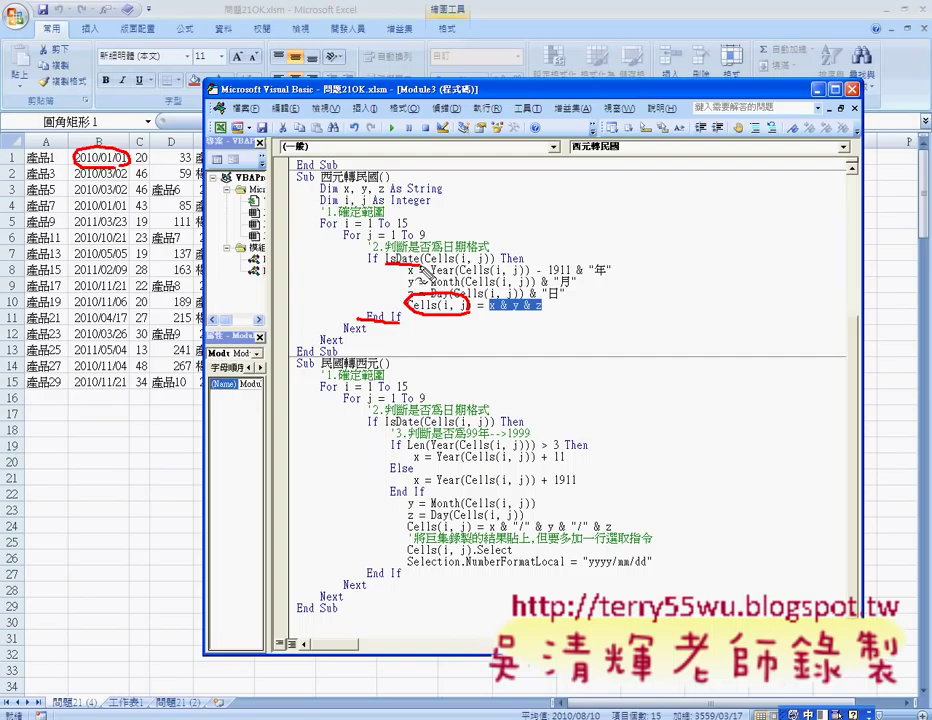
pyautogui.press('Escape')
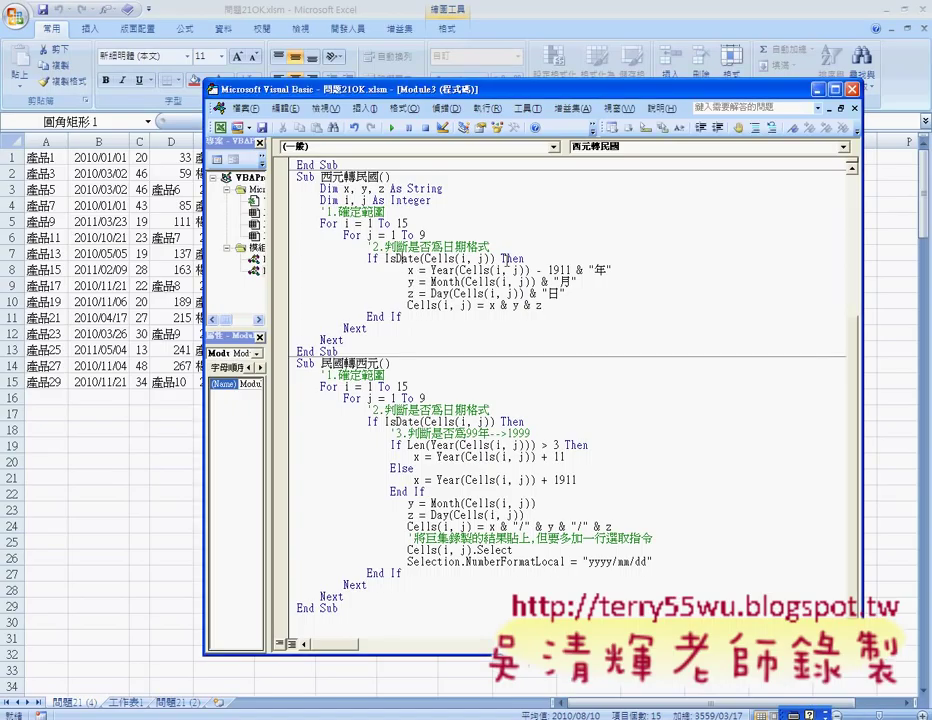
pyautogui.press('F1')
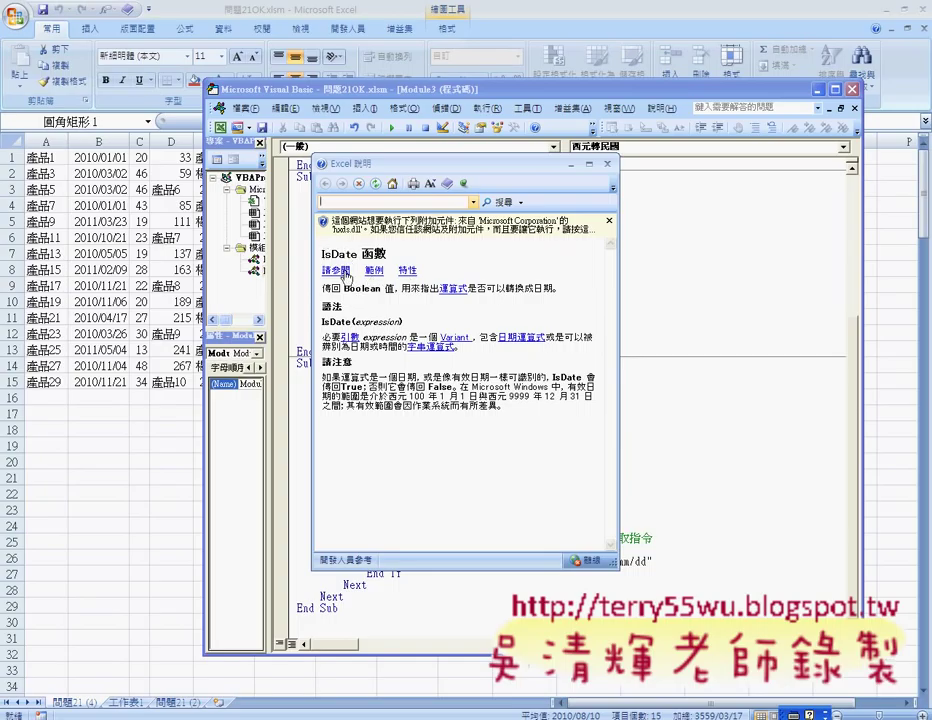
# - View IsDate's 請參閱 related topics, go back to the IsDate page, and close Help
pyautogui.click(344, 271)
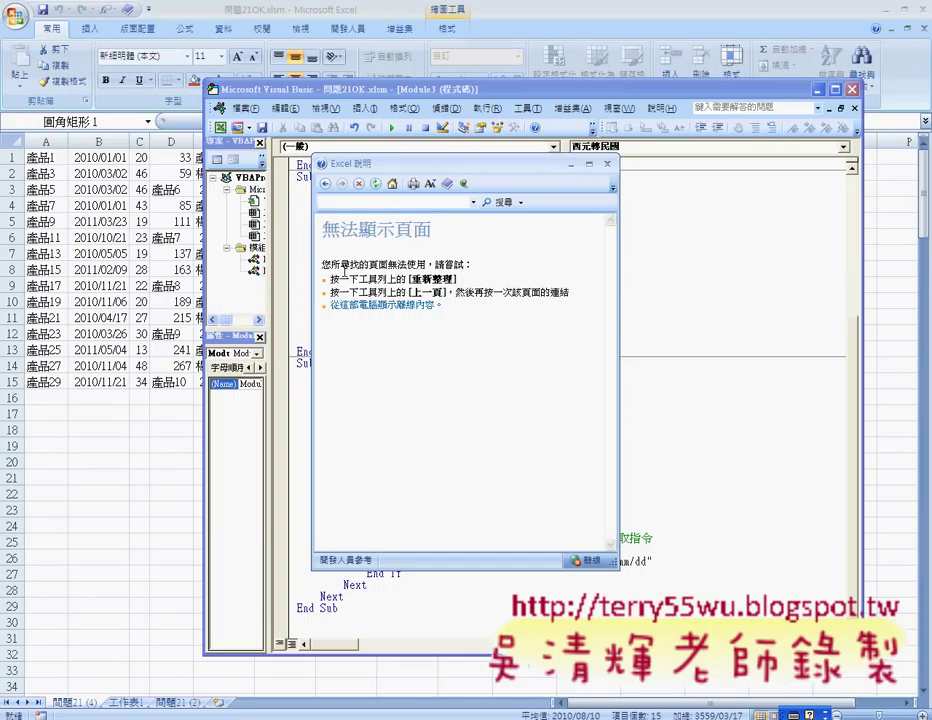
pyautogui.click(325, 183)
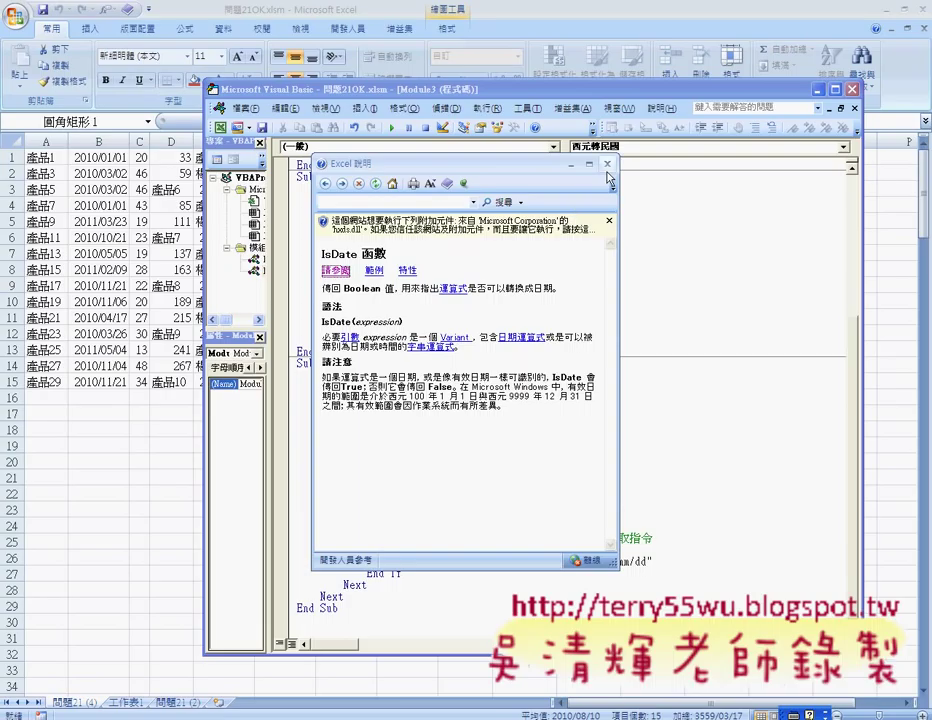
pyautogui.click(607, 163)
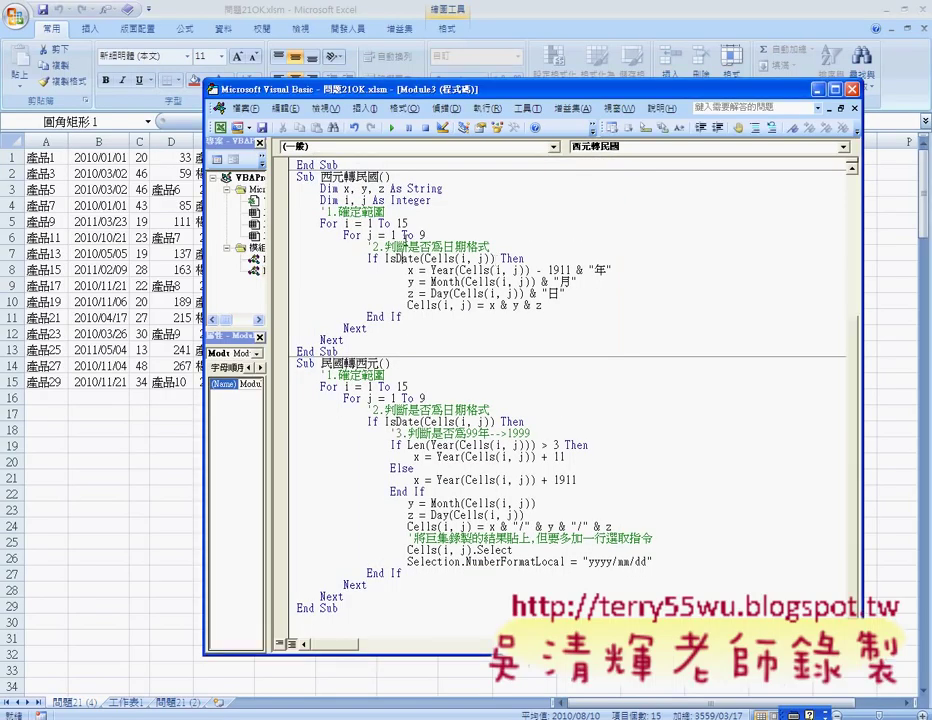
# - Move the VBA editor to the right so the sheet's date columns are visible
pyautogui.moveTo(384, 258); pyautogui.dragTo(413, 305)
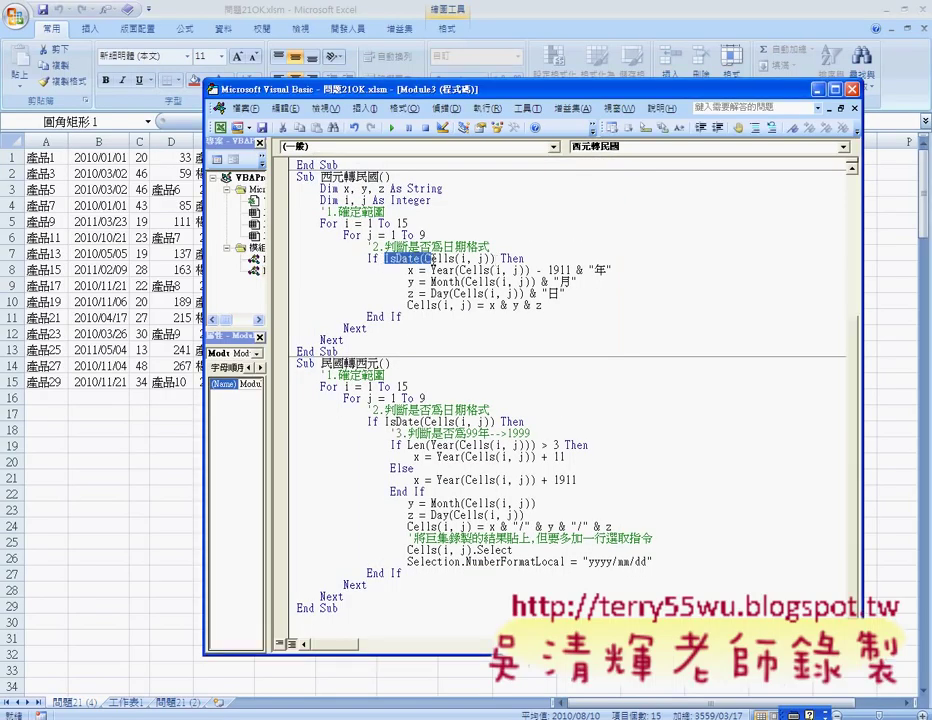
pyautogui.click(415, 338)
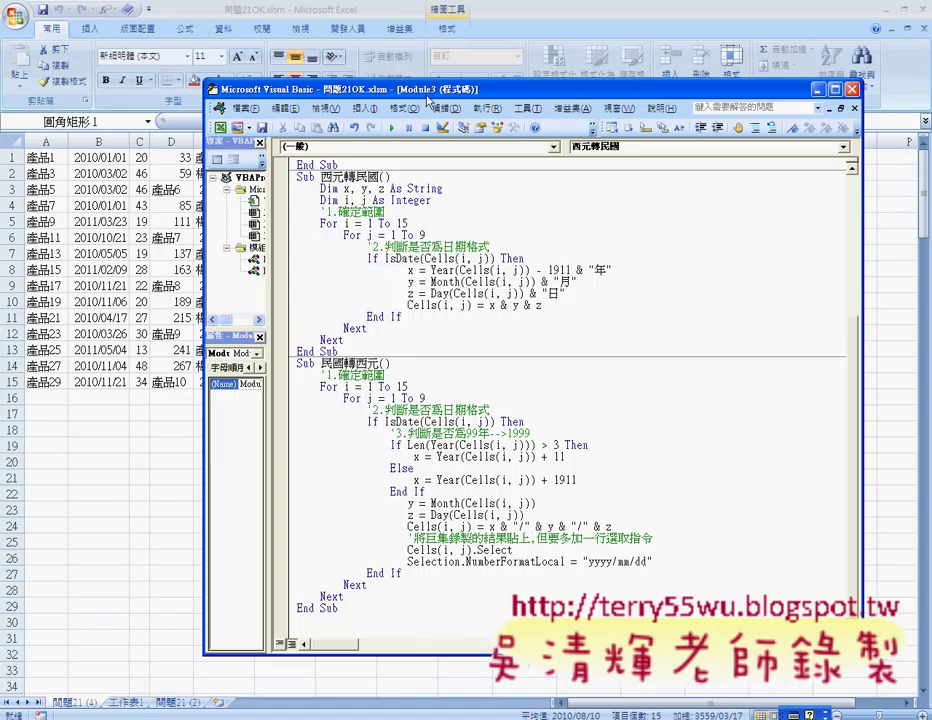
pyautogui.moveTo(420, 89)
pyautogui.mouseDown()
pyautogui.moveTo(551, 93)
pyautogui.moveTo(328, 146)
pyautogui.mouseUp()
pyautogui.moveTo(753, 151); pyautogui.dragTo(765, 98)
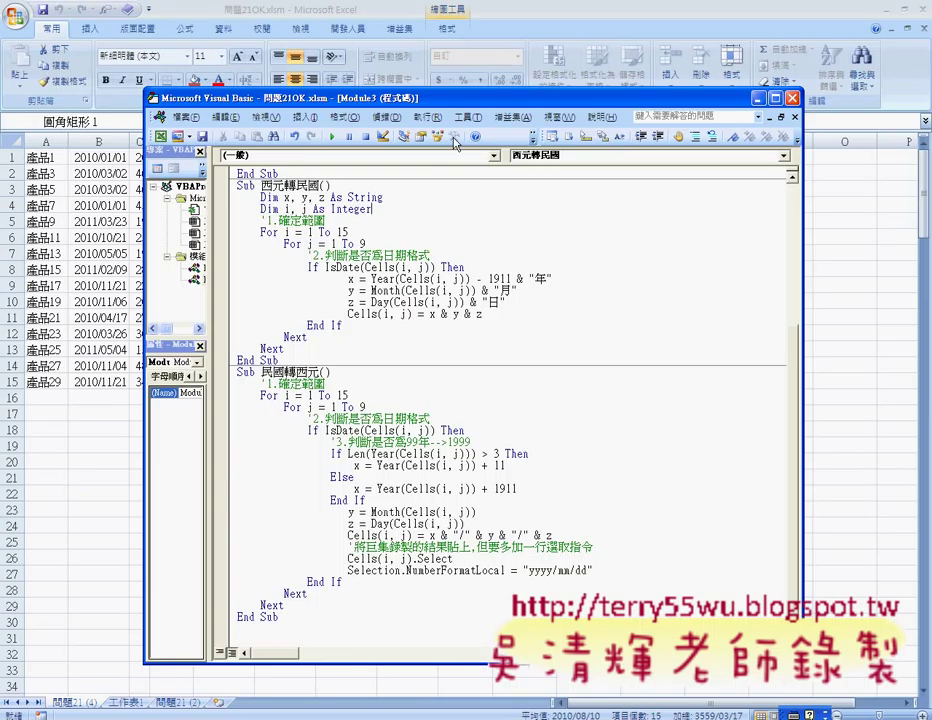
pyautogui.moveTo(547, 100); pyautogui.dragTo(792, 102)
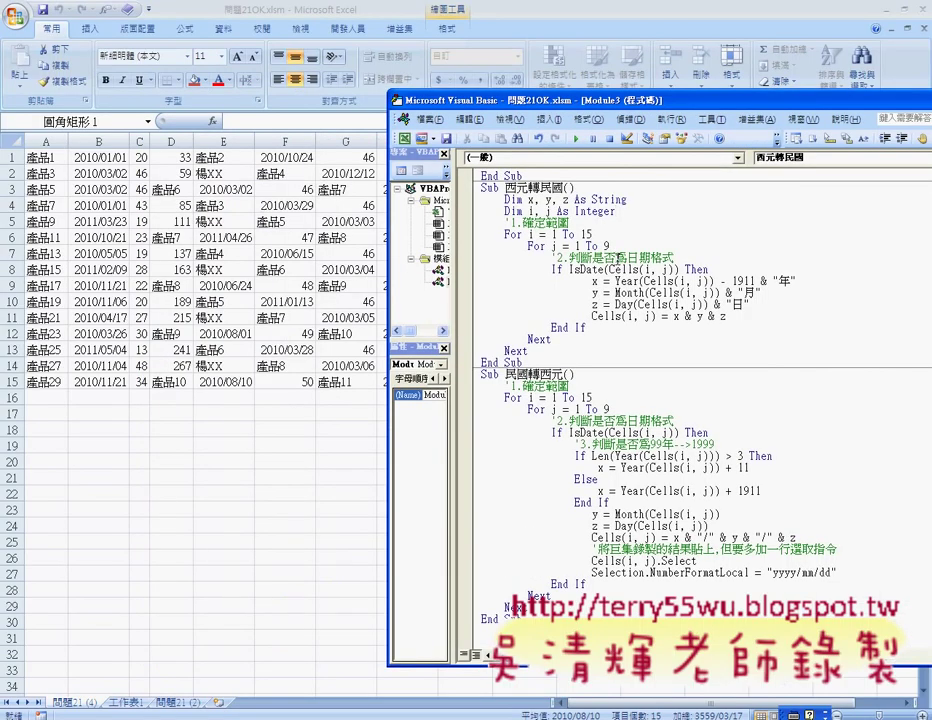
# - Step through 西元轉民國 with F8, checking variable values, until B1 shows 99年1月1日
pyautogui.press('F8')
pyautogui.press('F8')
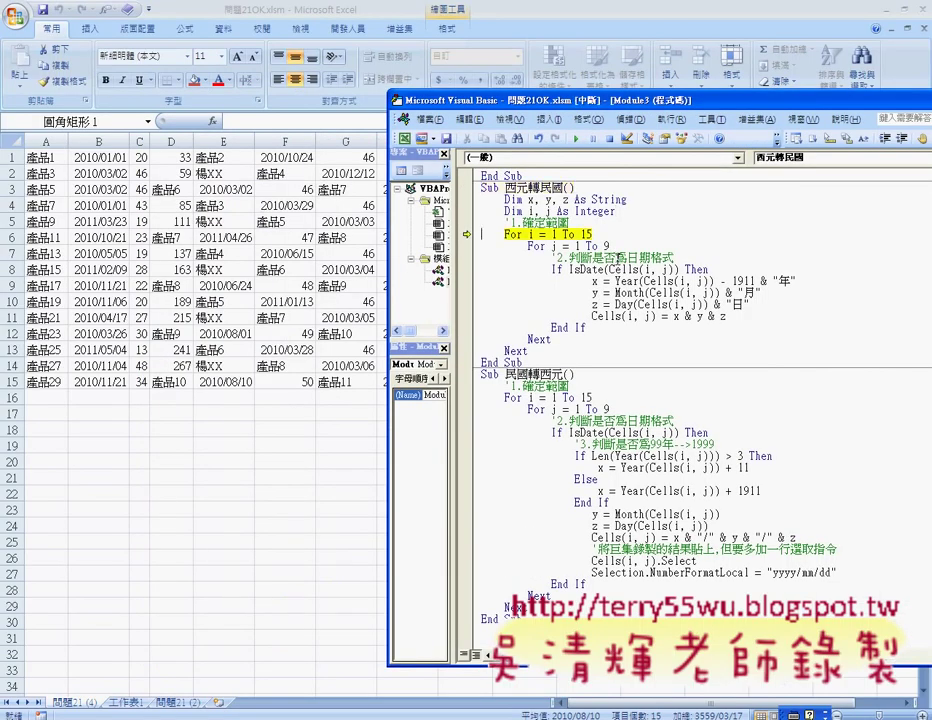
pyautogui.press('F8')
pyautogui.press('F8')
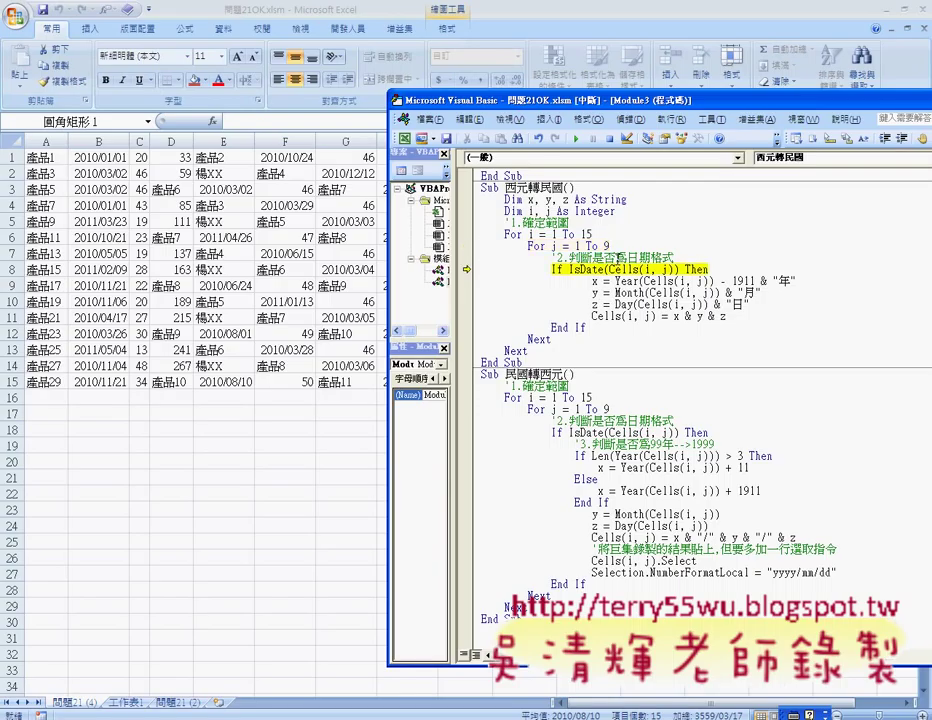
pyautogui.press('F8')
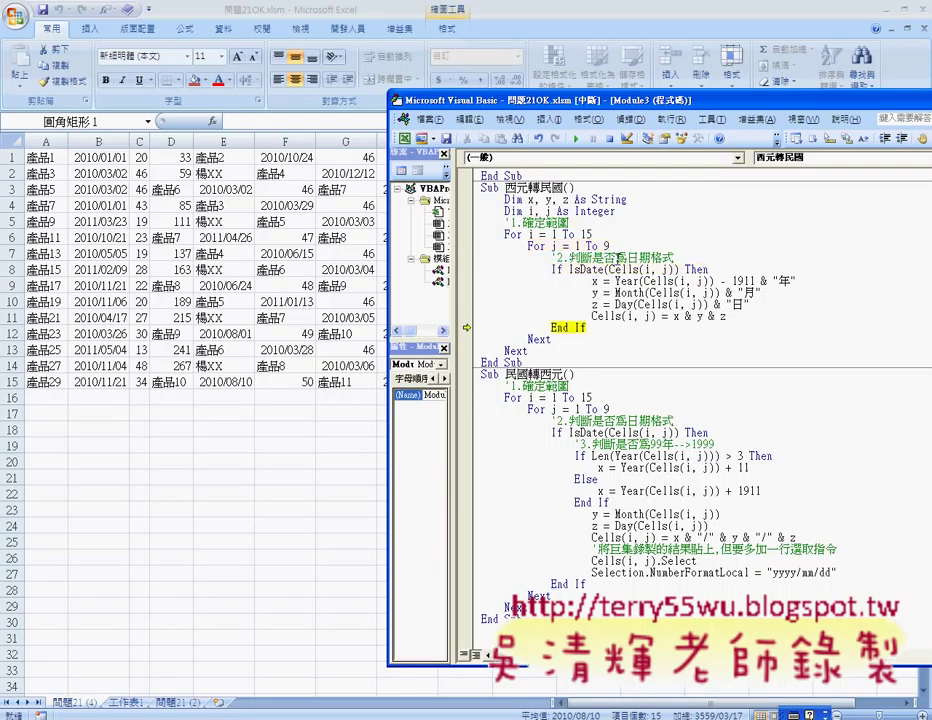
pyautogui.press('F8')
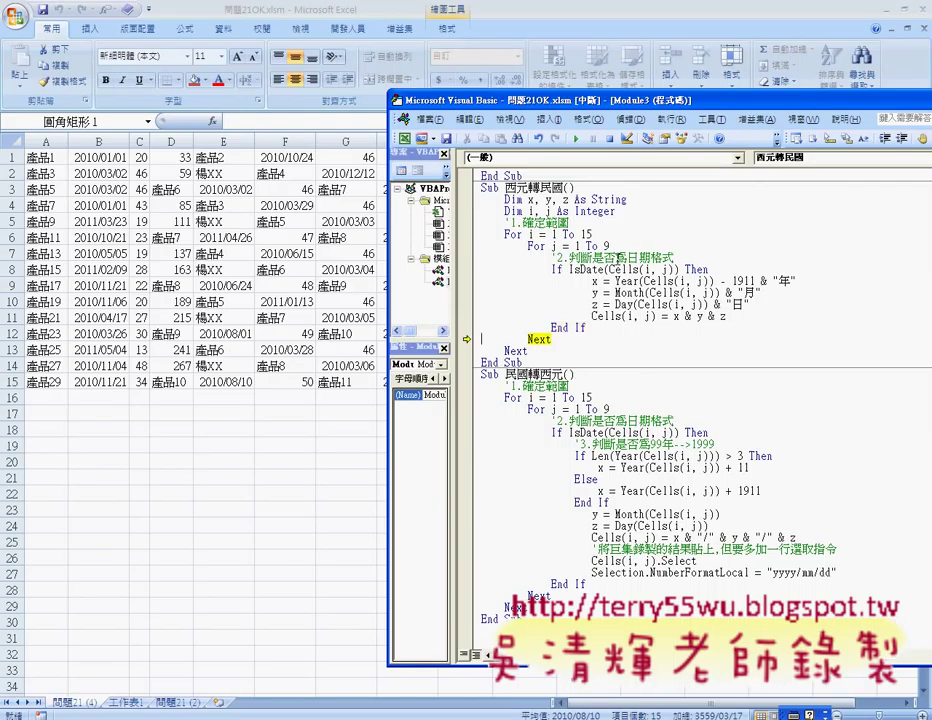
pyautogui.press('F8')
pyautogui.press('F8')
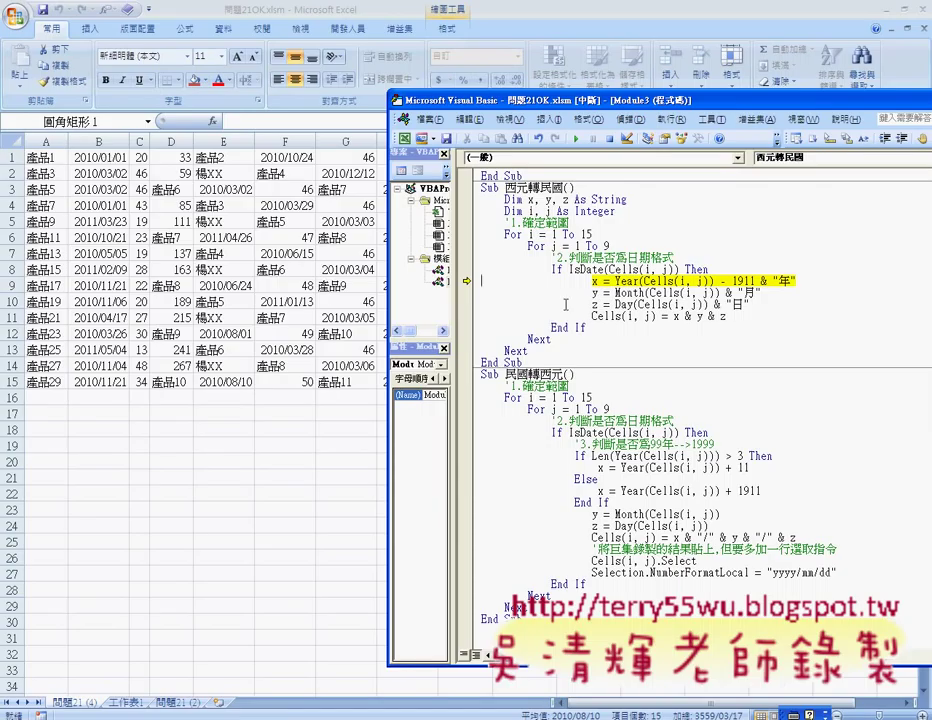
pyautogui.press('F8')
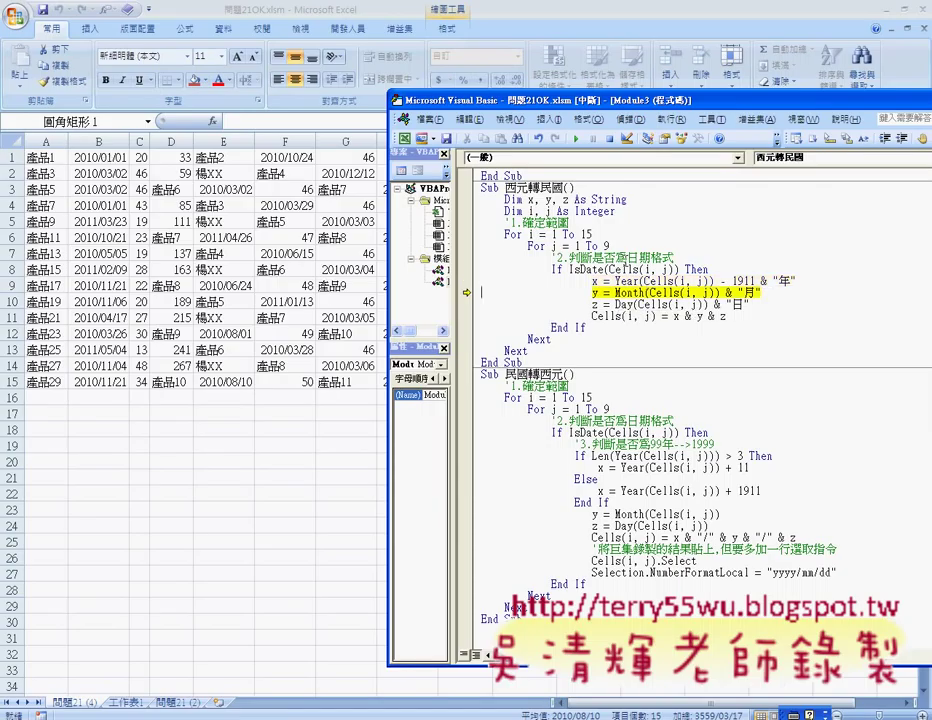
pyautogui.moveTo(620, 269)
pyautogui.moveTo(673, 270)
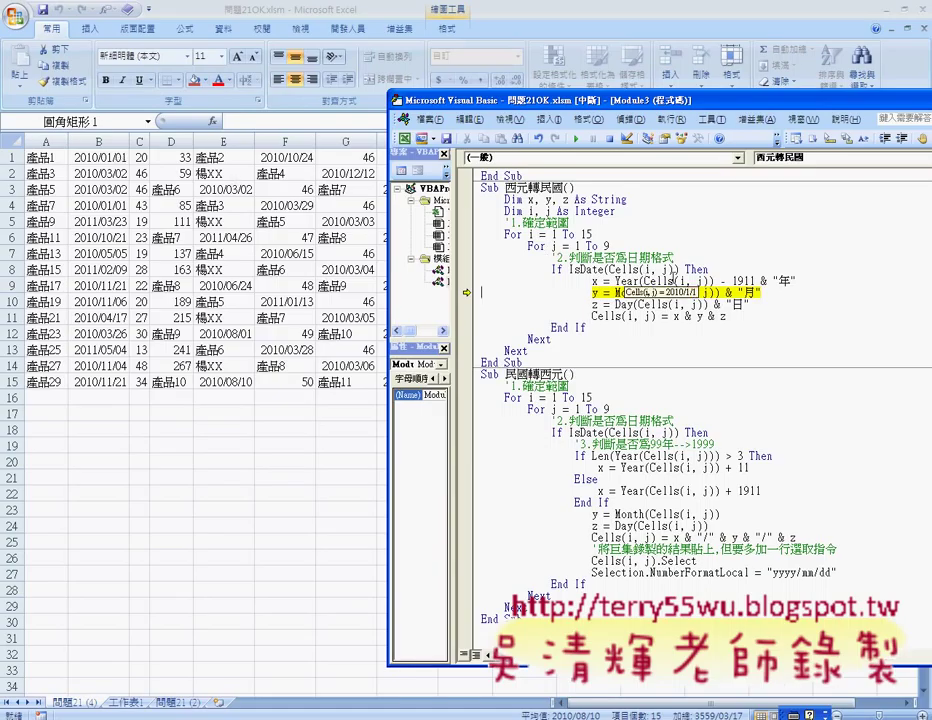
pyautogui.press('F8')
pyautogui.press('F8')
pyautogui.press('F8')
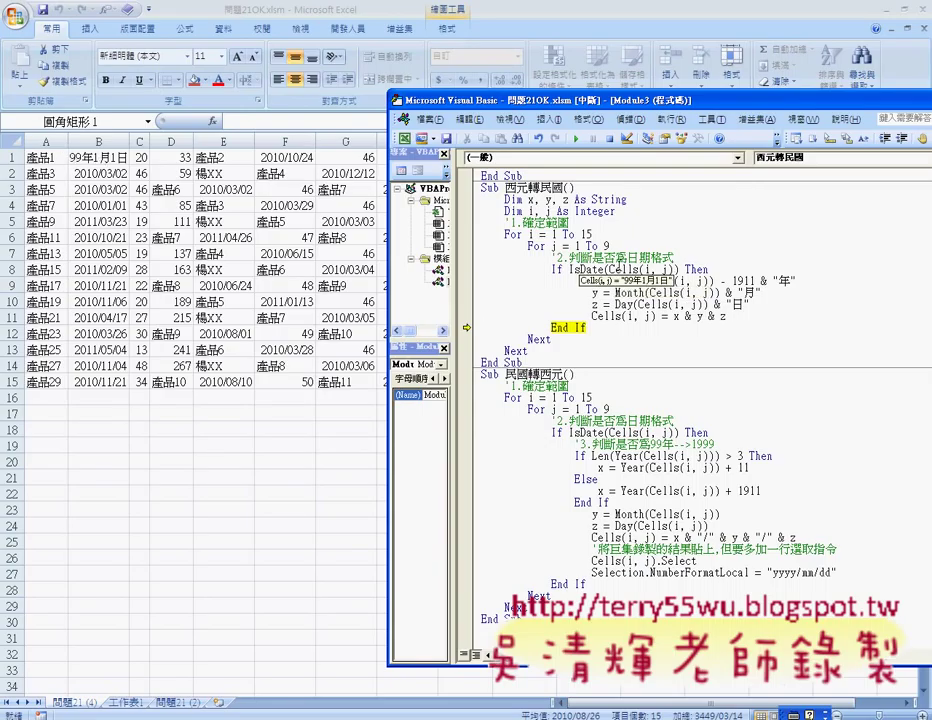
pyautogui.press('F8')
pyautogui.press('F8')
pyautogui.press('F8')
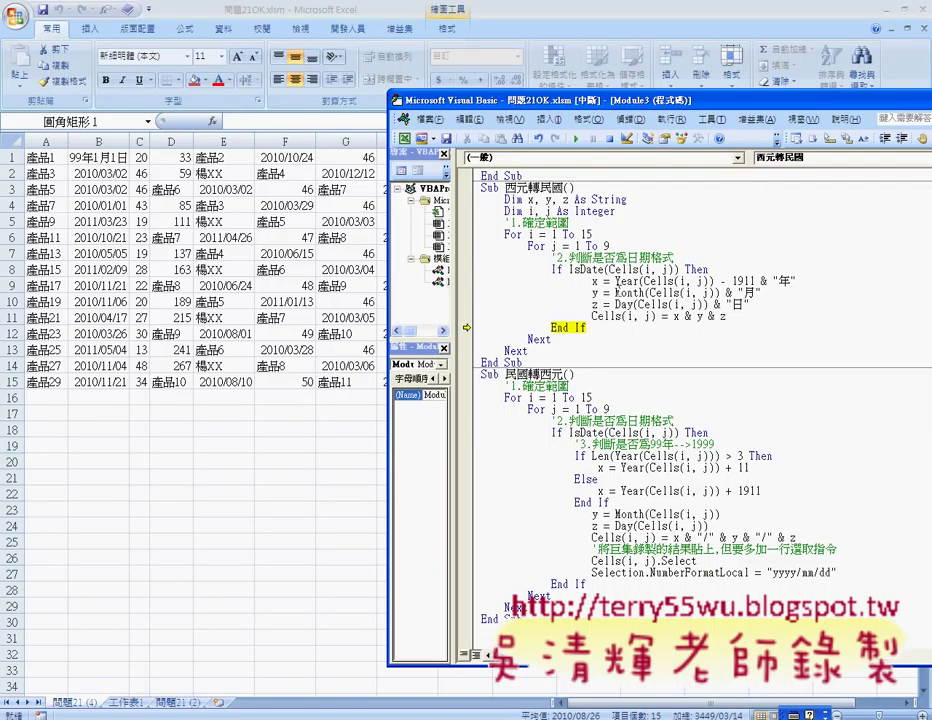
# - Continue the macro to the end and check dates like 100年3月23日 on the sheet
pyautogui.moveTo(614, 293); pyautogui.dragTo(761, 293)
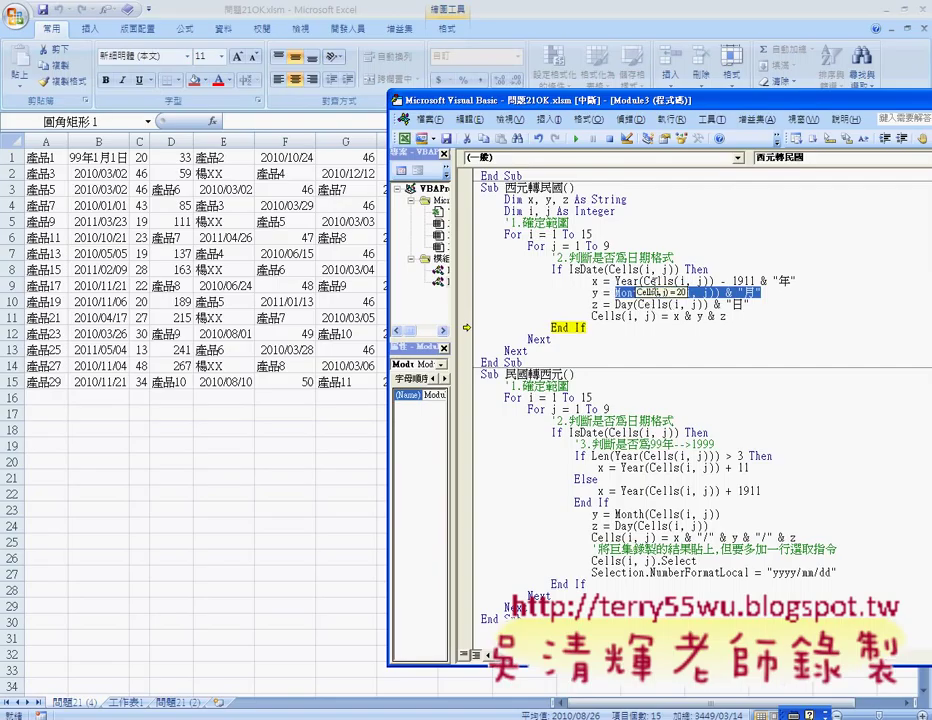
pyautogui.click(576, 138)
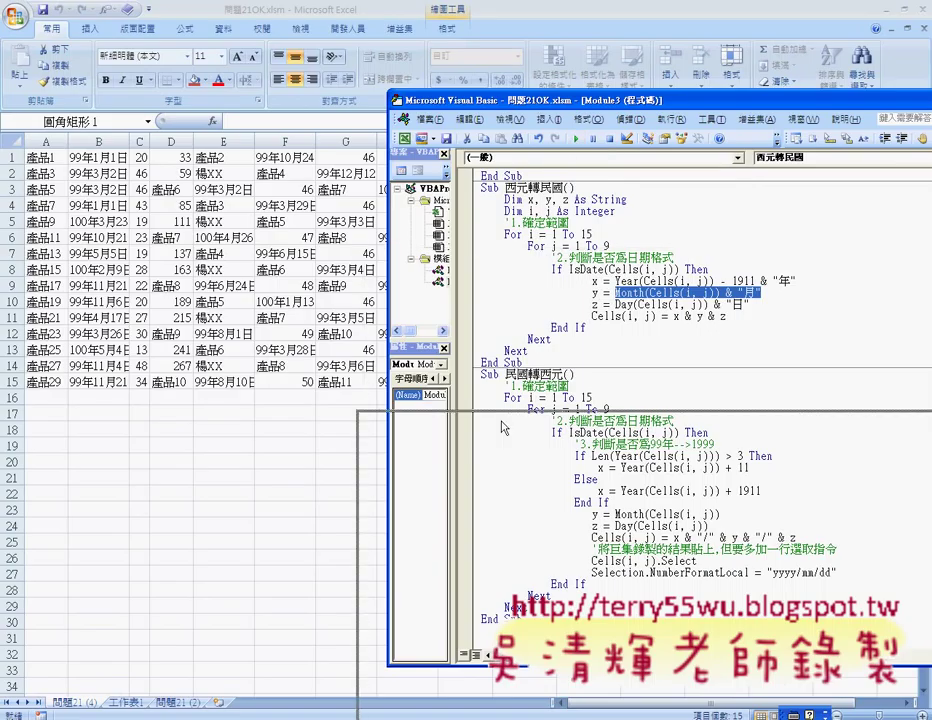
pyautogui.moveTo(535, 104); pyautogui.dragTo(504, 440)
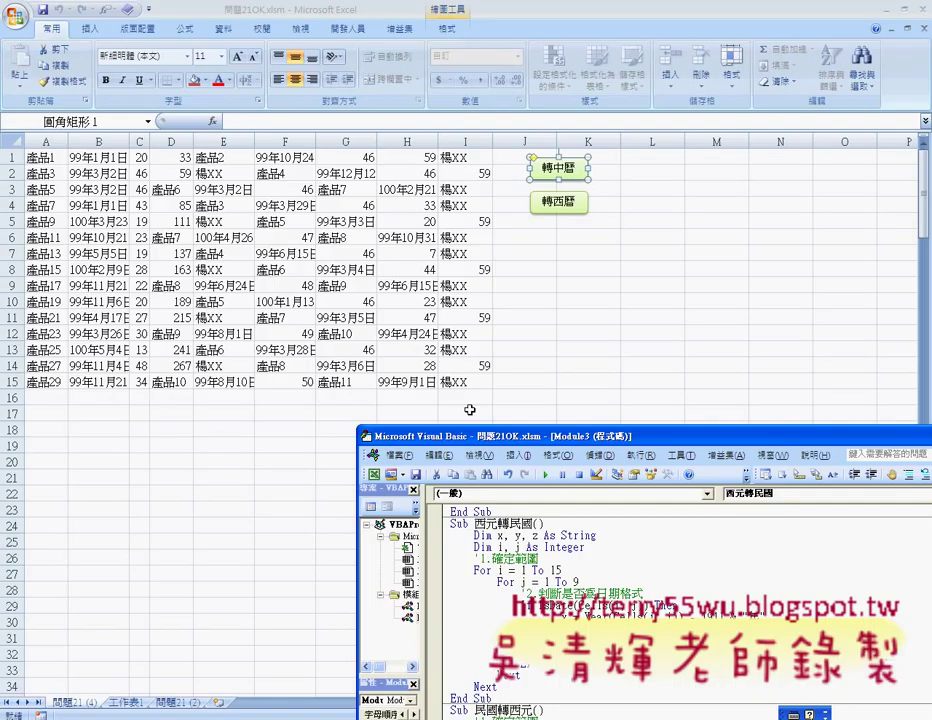
pyautogui.moveTo(295, 251); pyautogui.dragTo(291, 121)
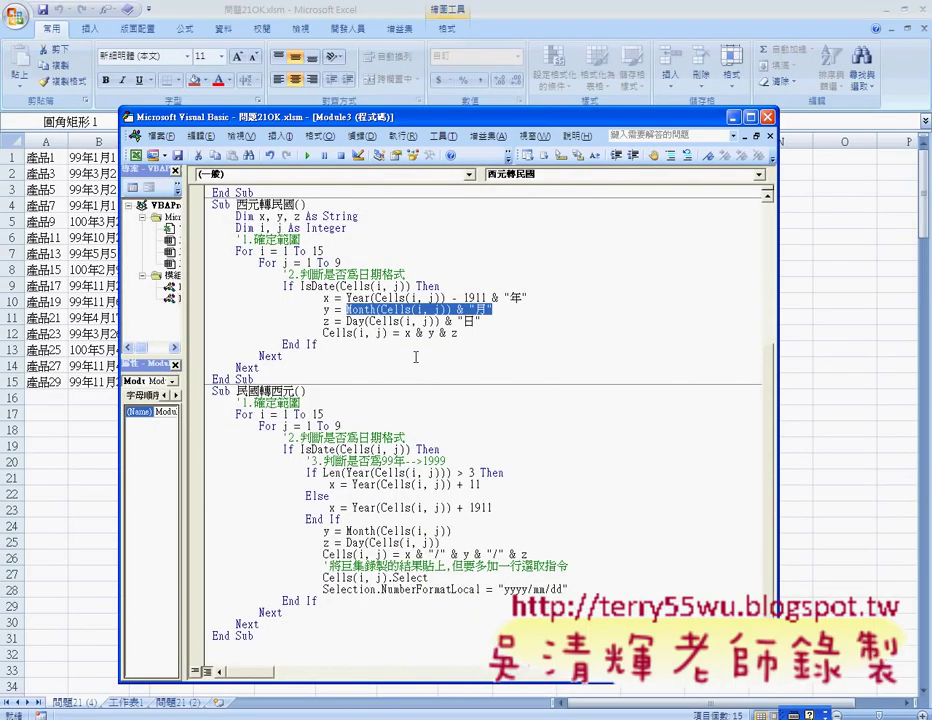